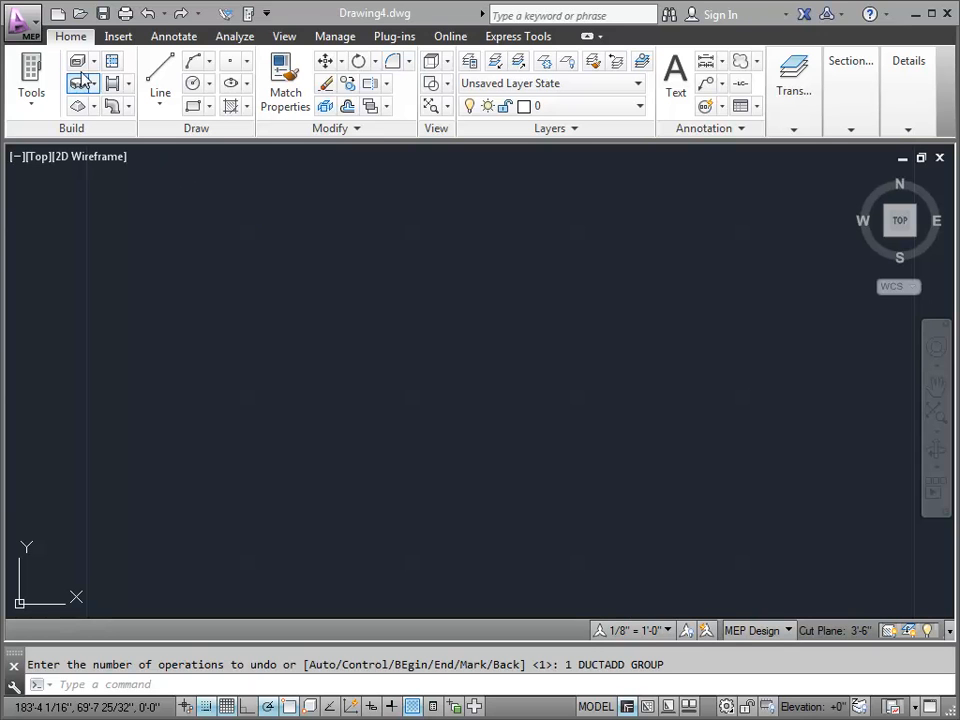
Draw a rectangular 24" x 24" supply duct north, turning east for about 6'-3", at 14'-0" elevation with Generic Slip Joint routing.
{"action": "left_click", "coordinate": [429, 514]}
{"action": "left_click", "coordinate": [276, 385]}
{"action": "left_click", "coordinate": [77, 60]}
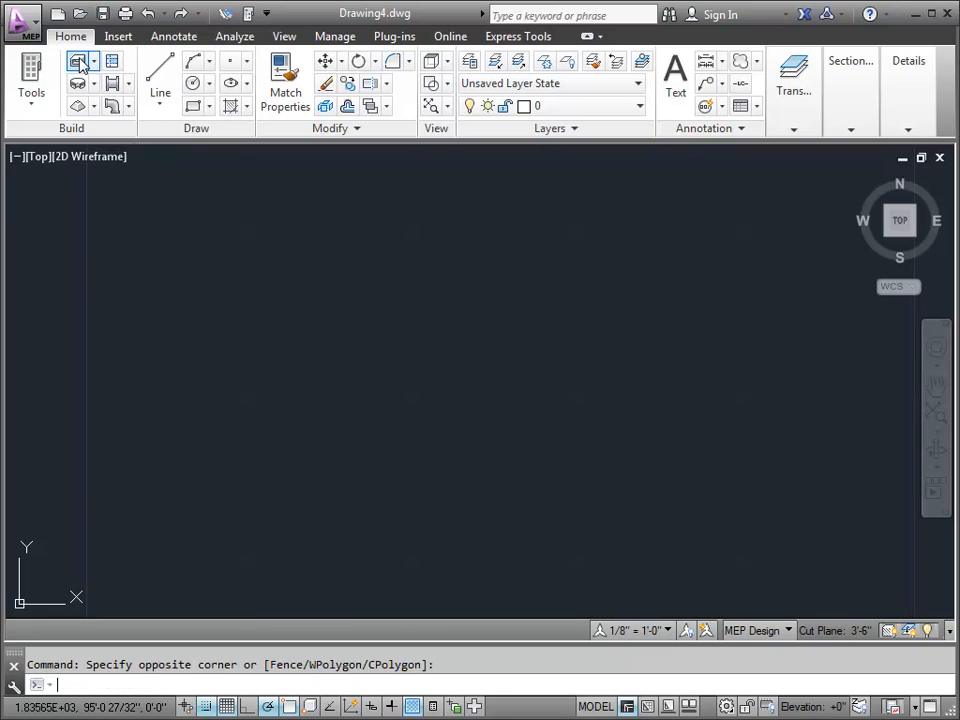
{"action": "left_click", "coordinate": [582, 515]}
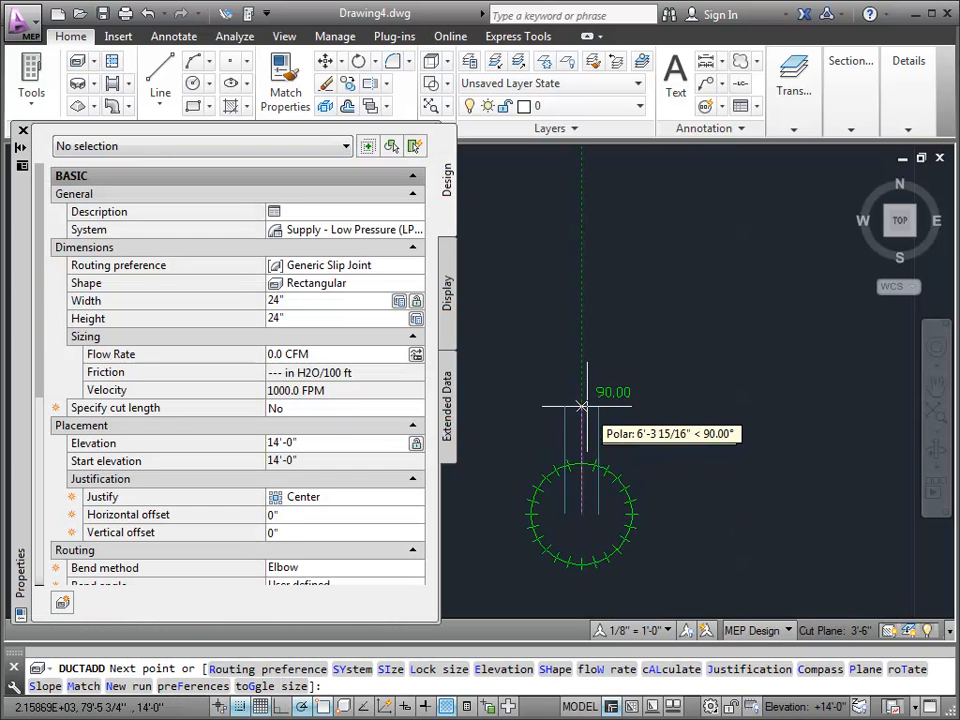
{"action": "left_click", "coordinate": [581, 370]}
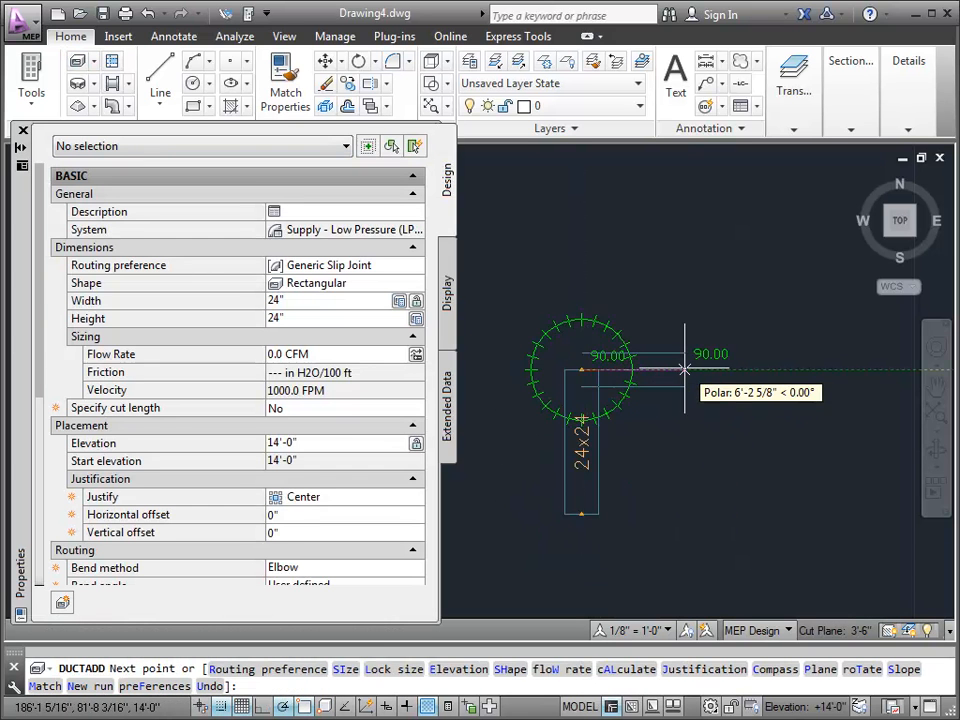
{"action": "left_click", "coordinate": [686, 371]}
{"action": "right_click", "coordinate": [686, 375]}
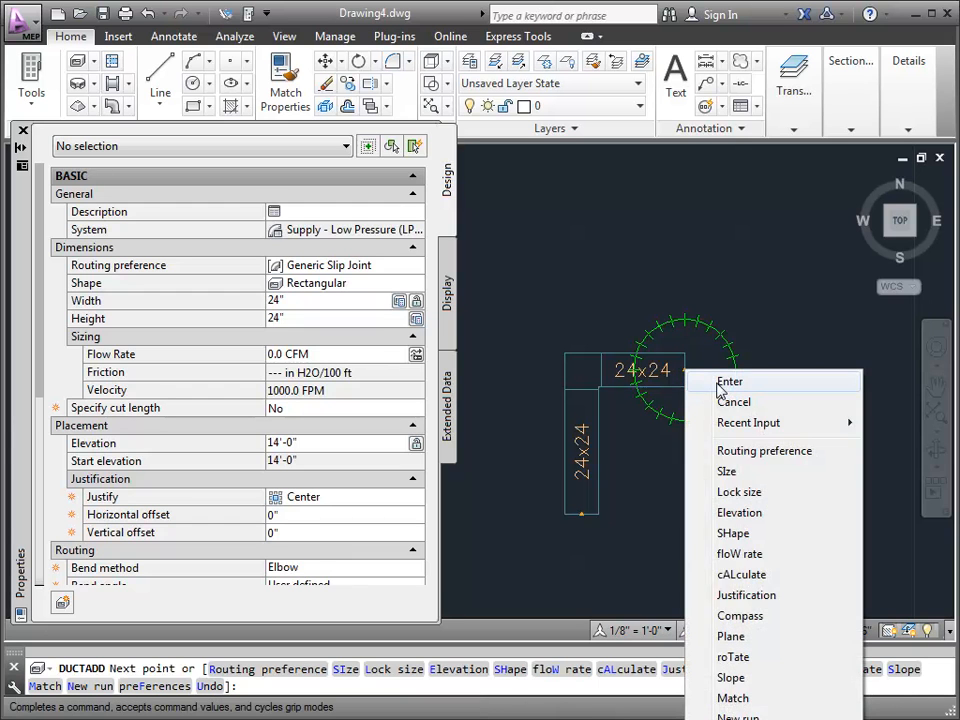
{"action": "left_click", "coordinate": [722, 382]}
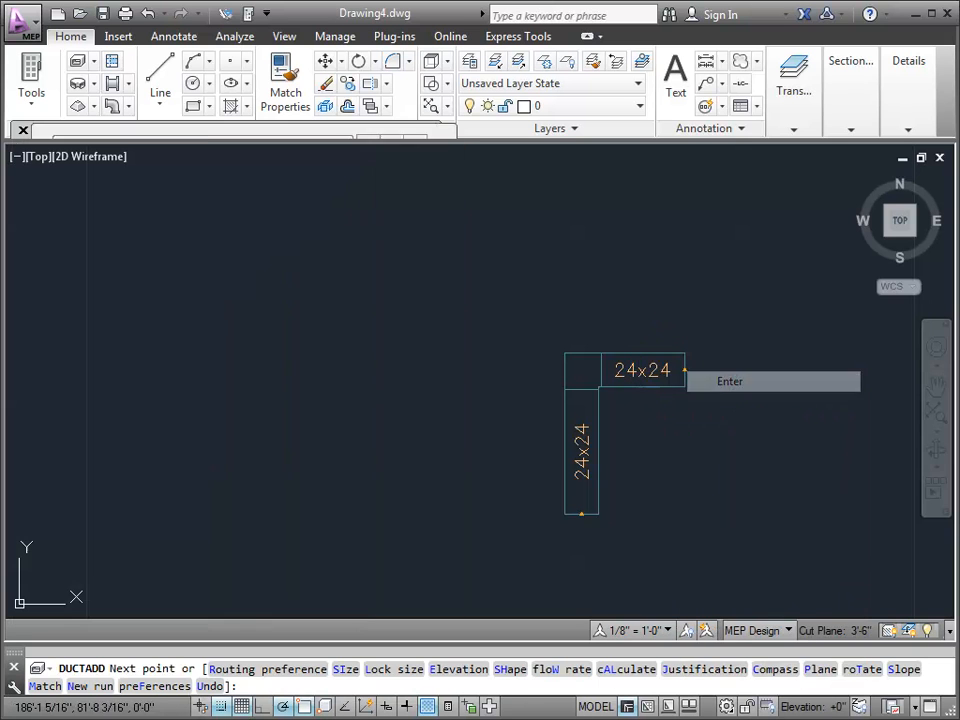
Add a 24" x 24" duct from the elbow's open west side, running west about 5'-2" and turning south alongside the first duct.
{"action": "left_click", "coordinate": [566, 351]}
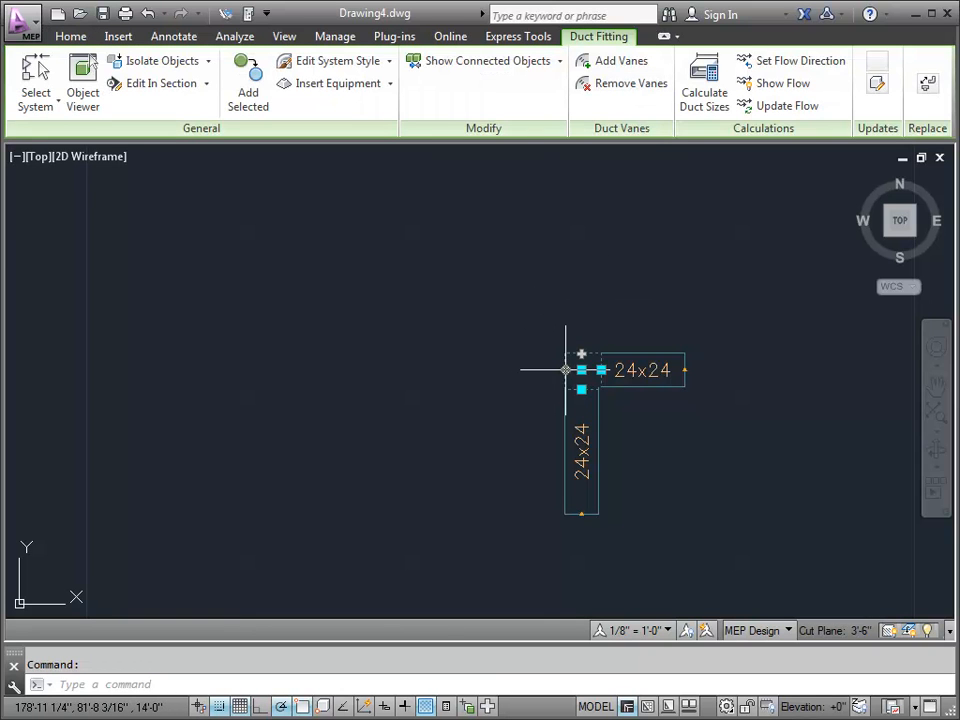
{"action": "mouse_move", "coordinate": [566, 371]}
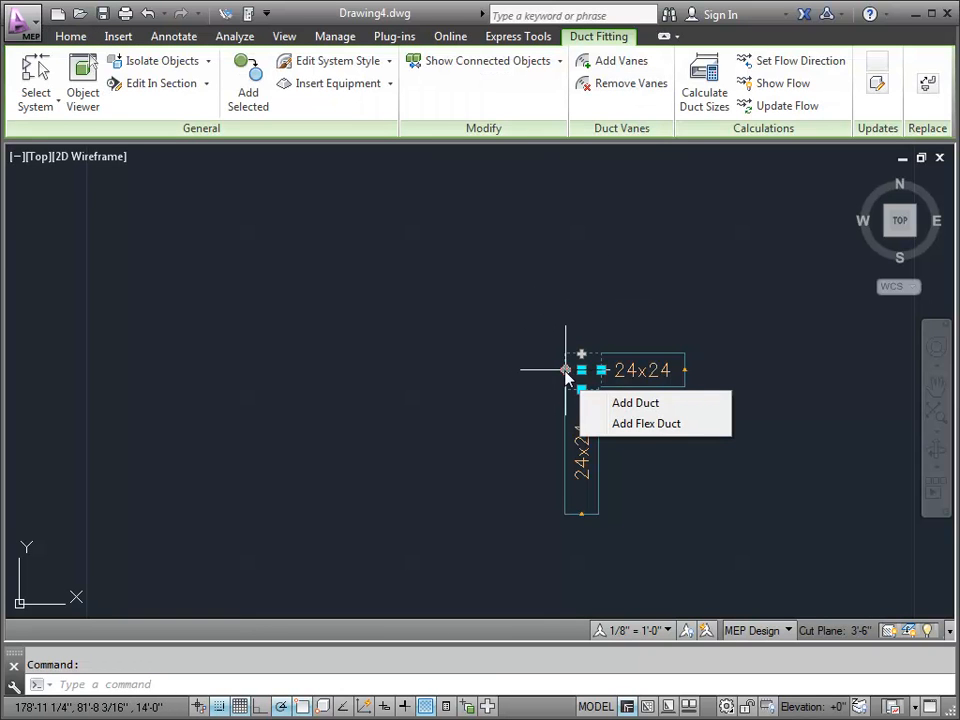
{"action": "left_click", "coordinate": [635, 402]}
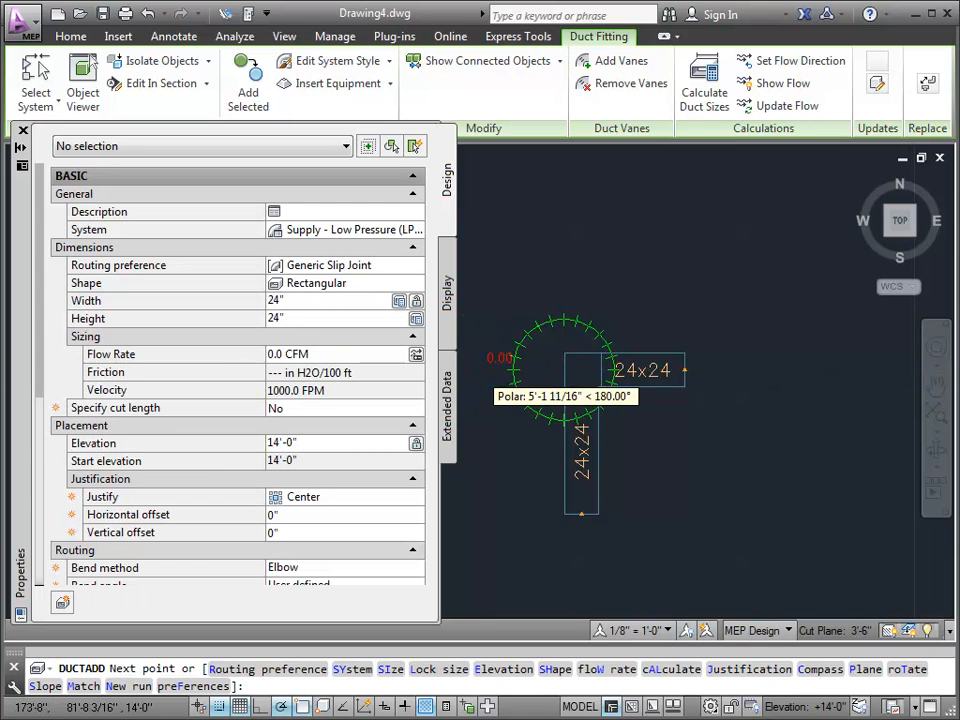
{"action": "left_click", "coordinate": [479, 370]}
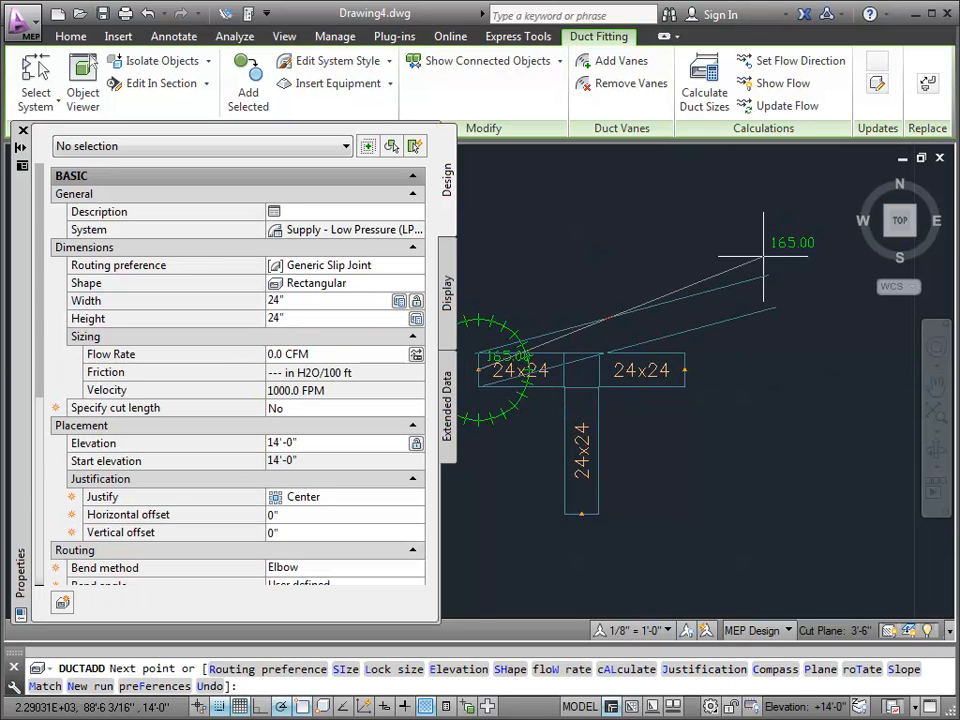
{"action": "left_click", "coordinate": [562, 504]}
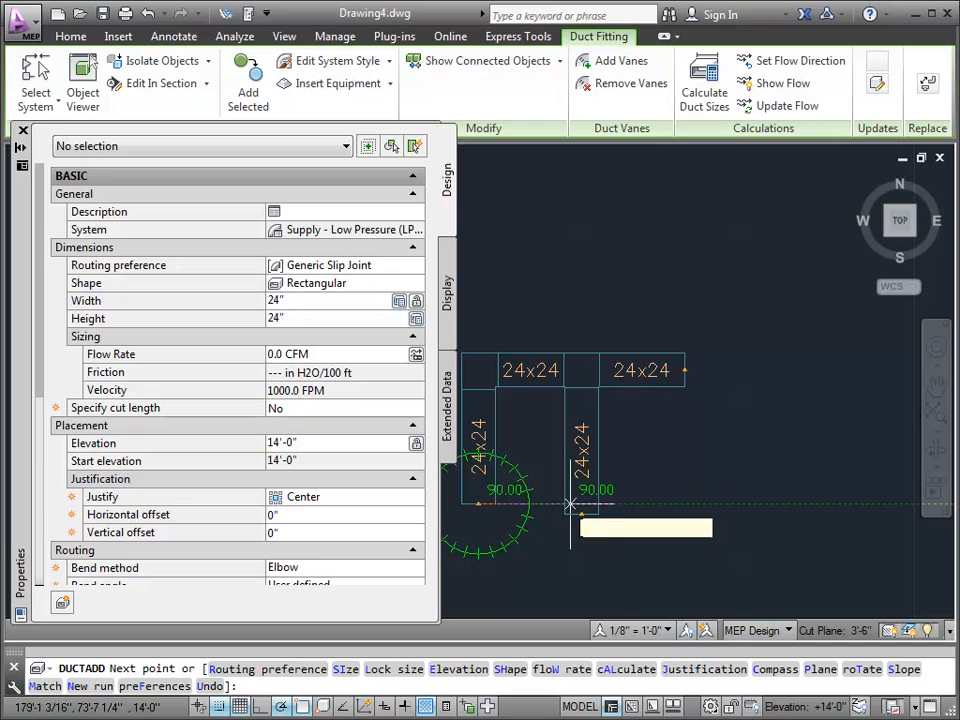
{"action": "key", "text": "Escape"}
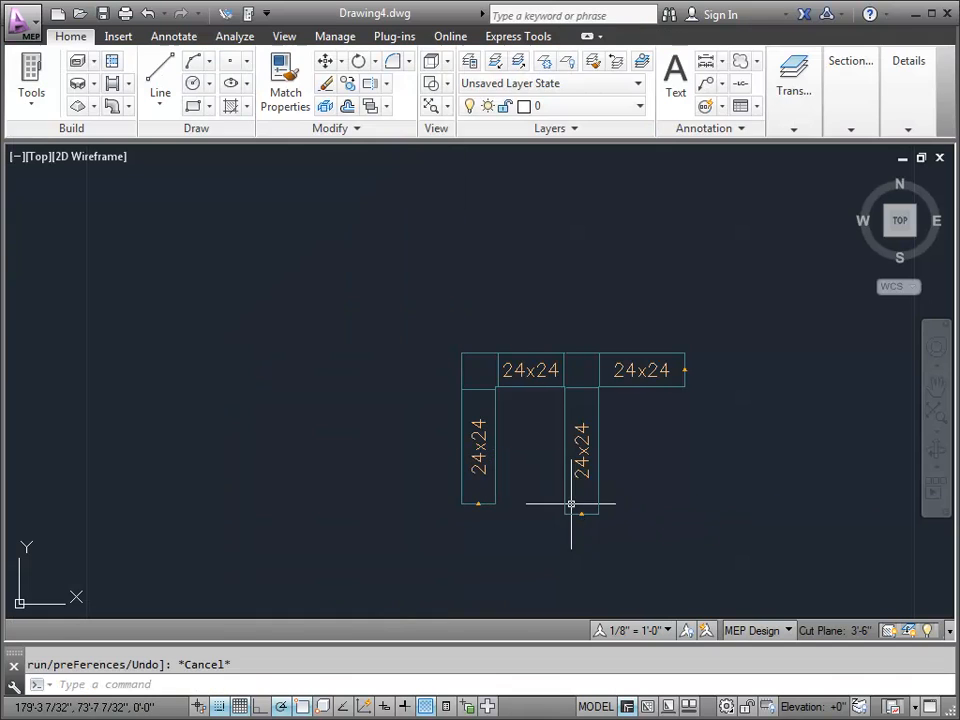
Replace the duct elbow at the west corner with a tee, previewing both orientations and accepting the first, with the open end facing west.
{"action": "left_click", "coordinate": [464, 373]}
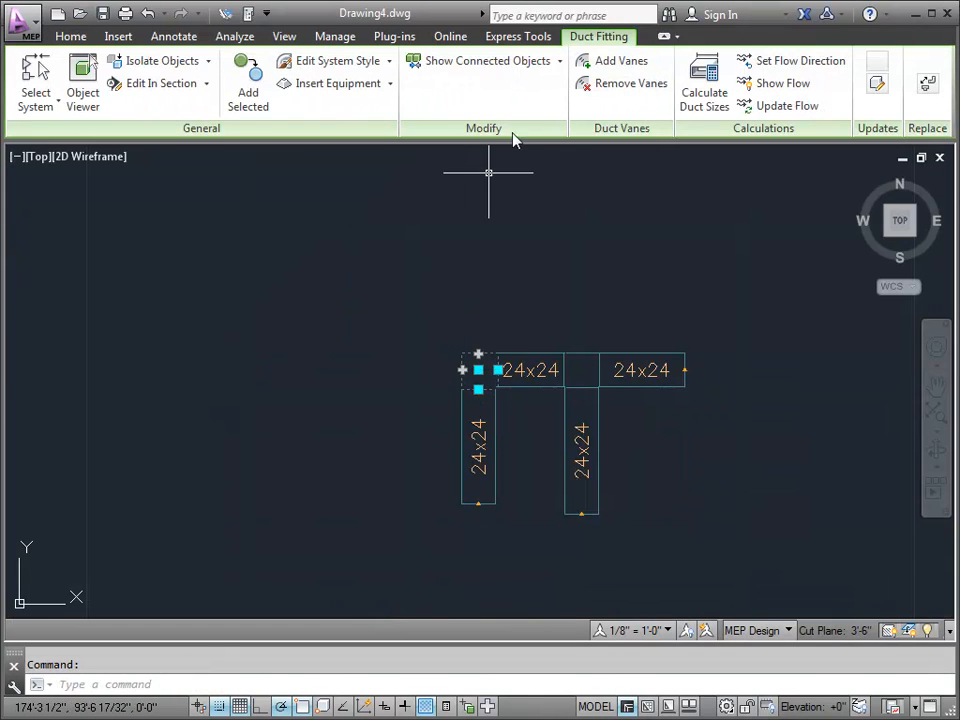
{"action": "left_click", "coordinate": [929, 86]}
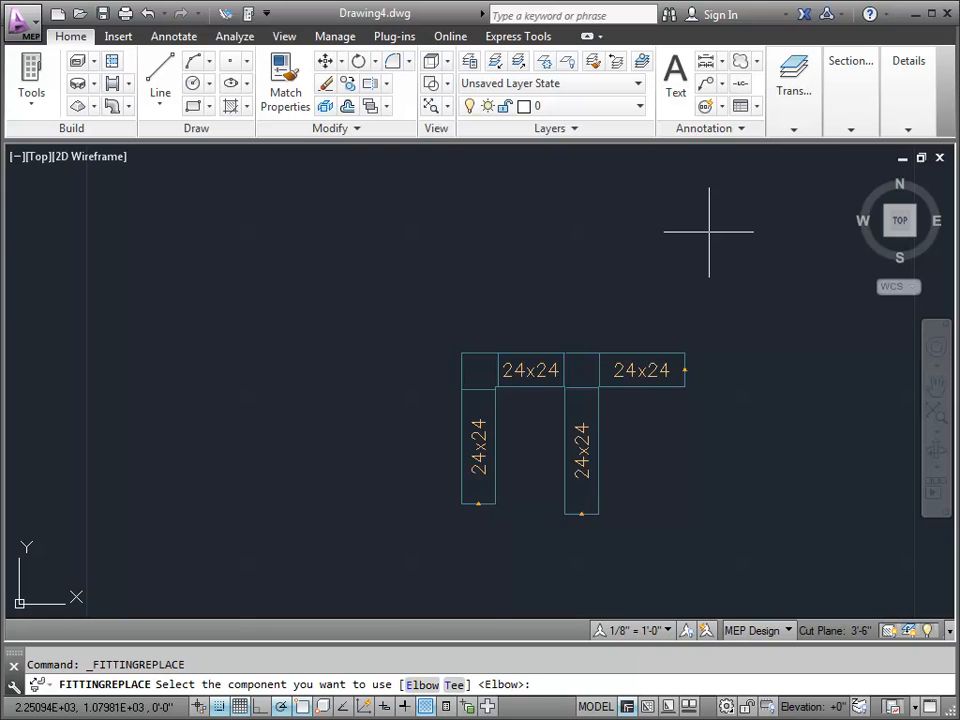
{"action": "type", "text": "t"}
{"action": "key", "text": "Return"}
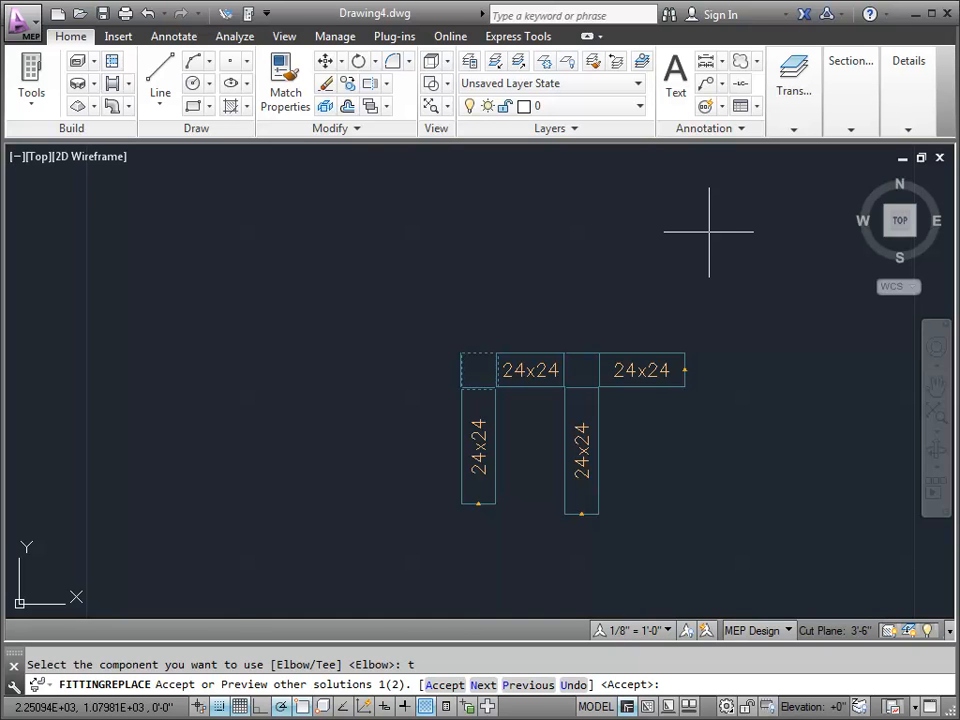
{"action": "type", "text": "n"}
{"action": "key", "text": "Return"}
{"action": "type", "text": "n"}
{"action": "key", "text": "Return"}
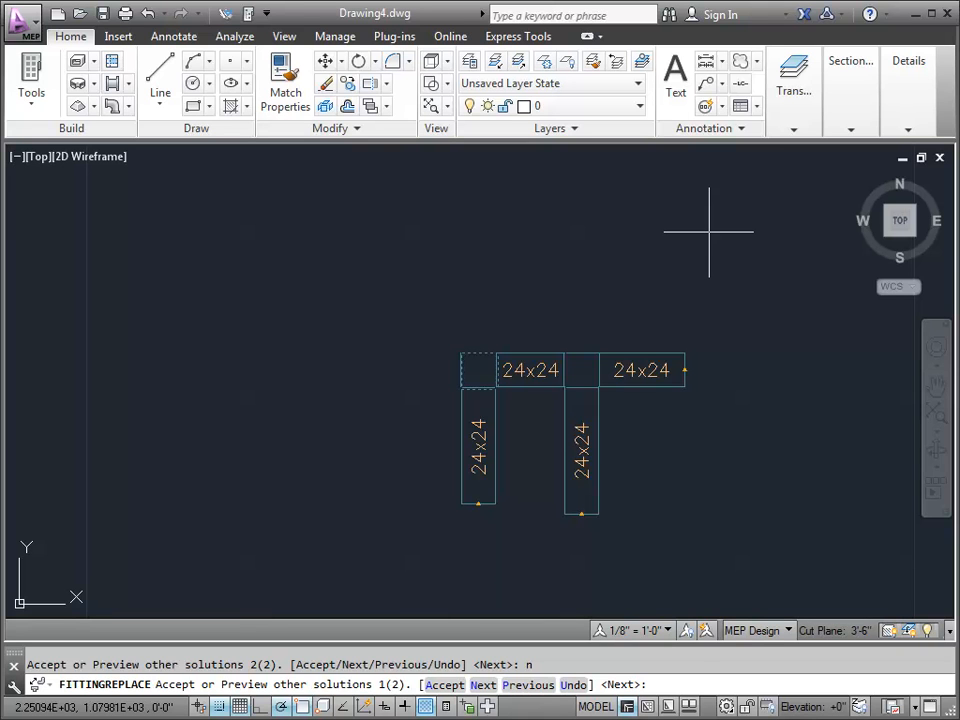
{"action": "type", "text": "a"}
{"action": "key", "text": "Return"}
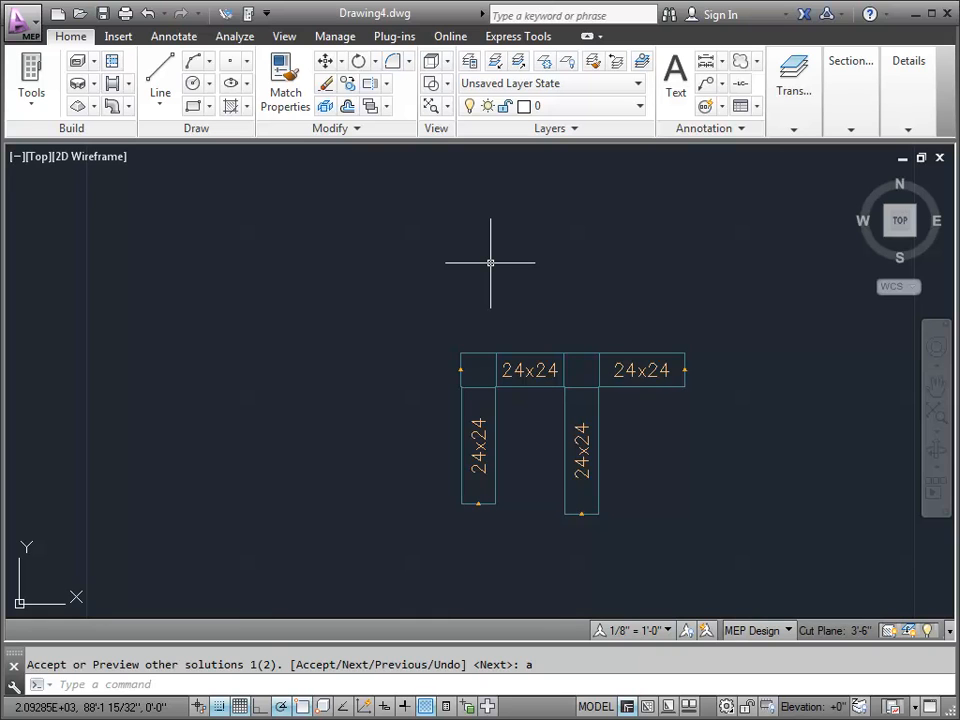
Examine the replaced tee and its open west end up close, and return to a top view of the whole duct layout.
{"action": "type", "text": "z"}
{"action": "key", "text": "Return"}
{"action": "type", "text": "w"}
{"action": "key", "text": "Return"}
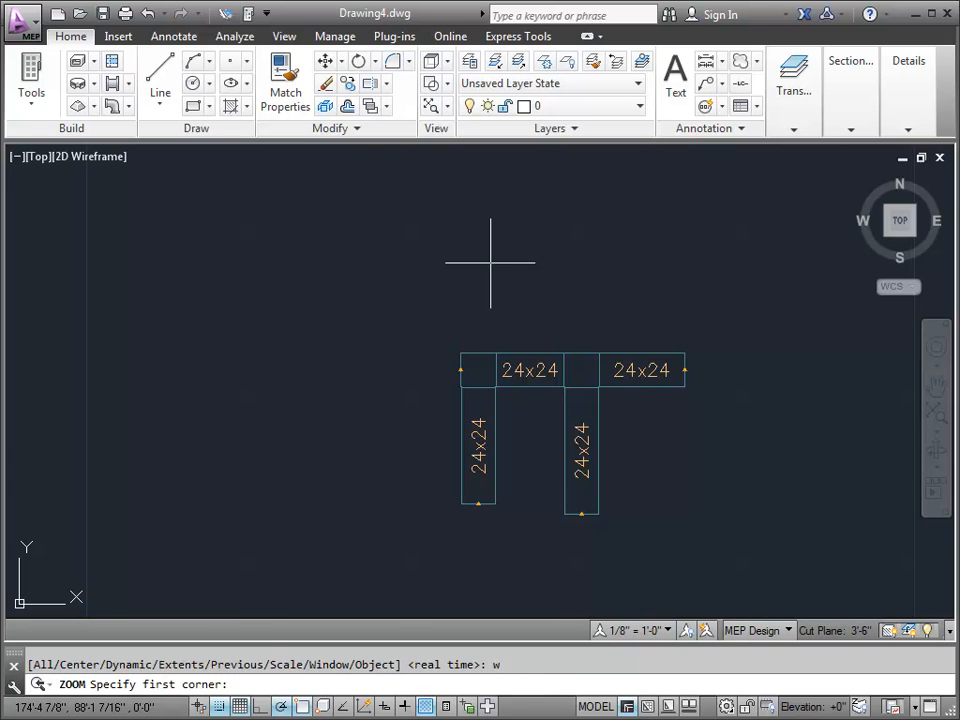
{"action": "left_click", "coordinate": [422, 332]}
{"action": "left_click", "coordinate": [640, 426]}
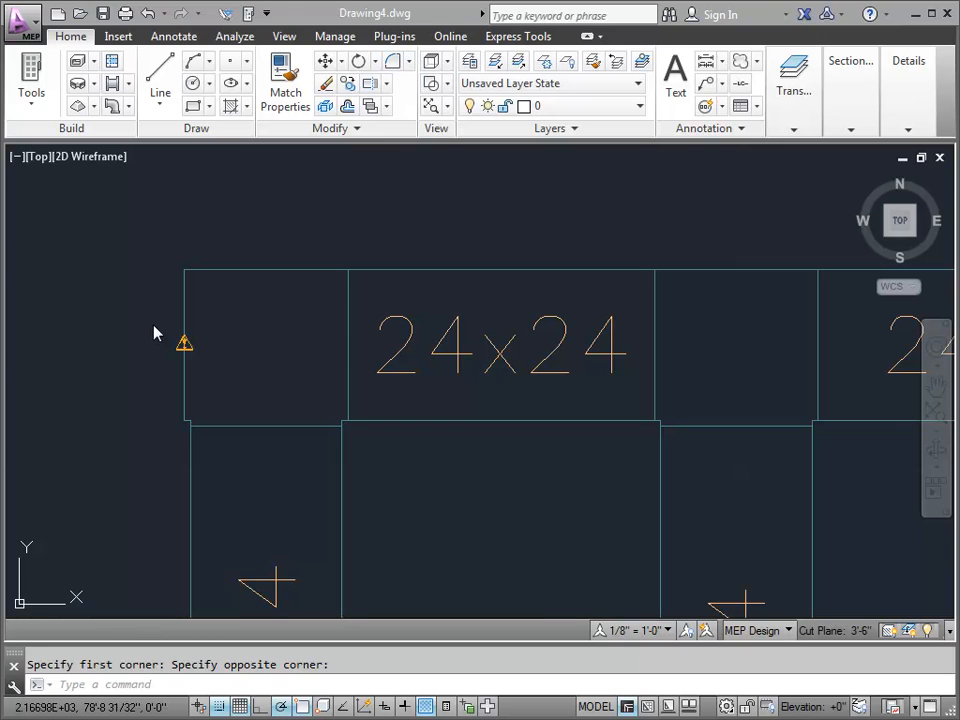
{"action": "mouse_move", "coordinate": [900, 224]}
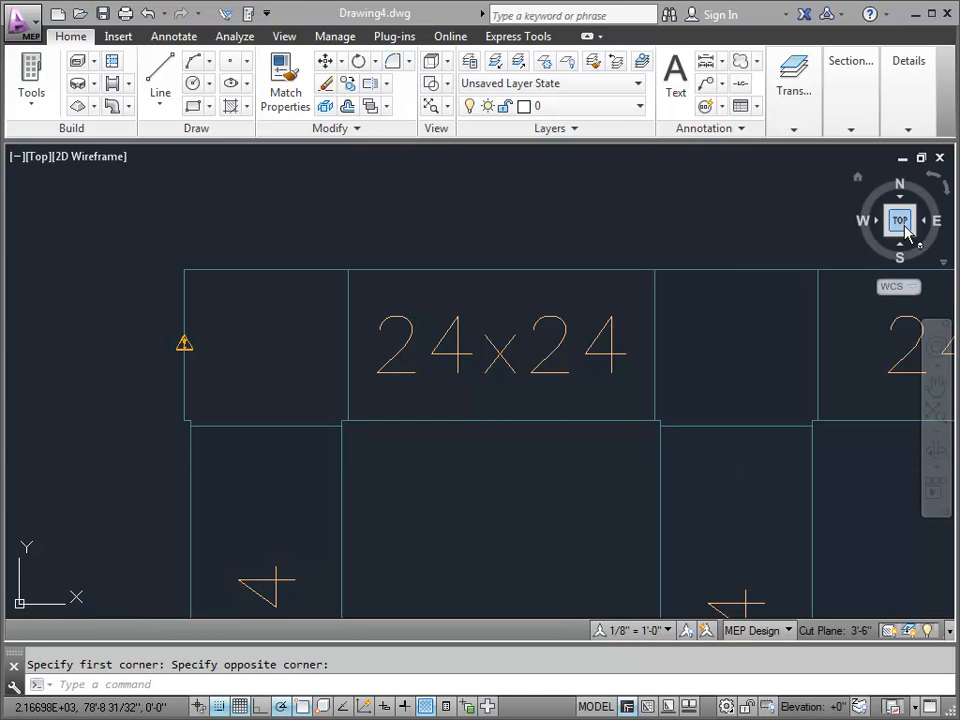
{"action": "left_click", "coordinate": [905, 228]}
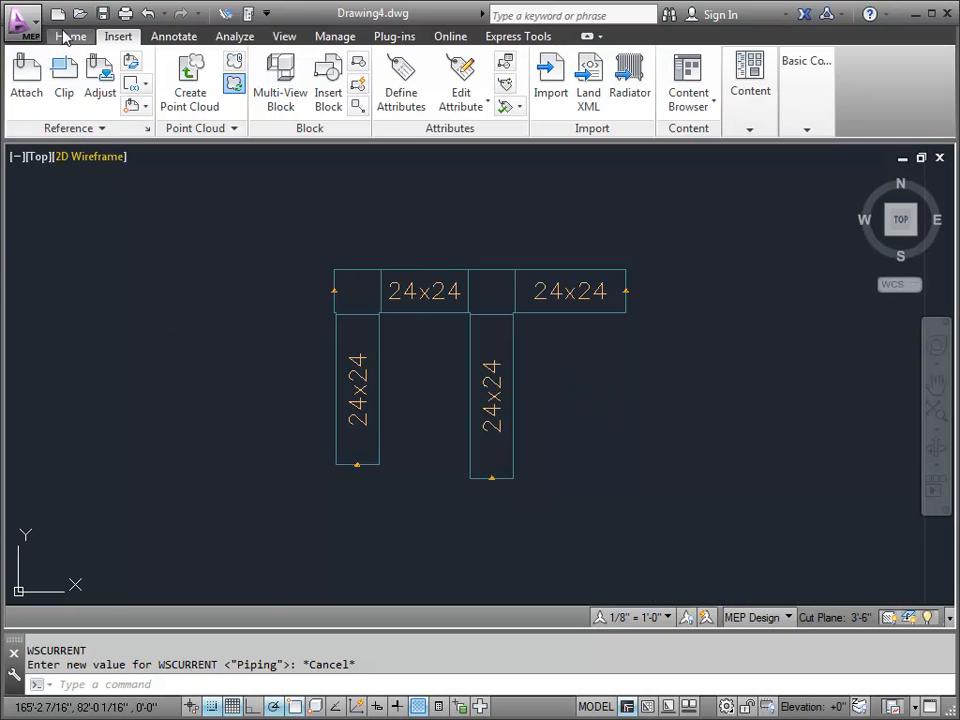
Draw a 12" Chilled Water pipe segment running east below the ducts, using Generic Flanged routing at 1'-5 3/4" elevation.
{"action": "left_click", "coordinate": [68, 37]}
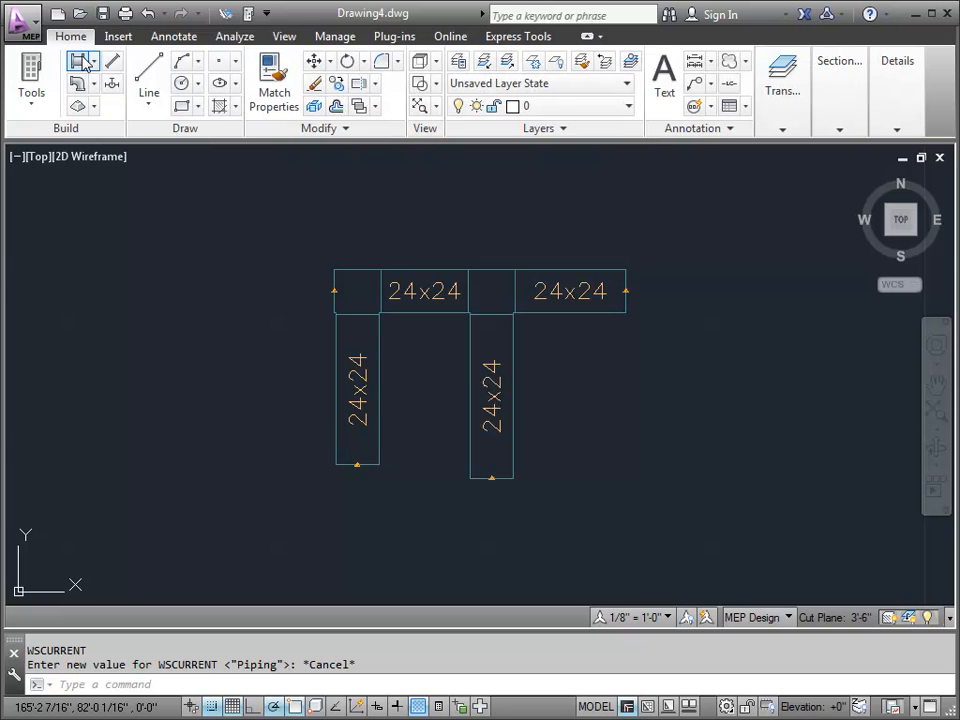
{"action": "left_click", "coordinate": [80, 64]}
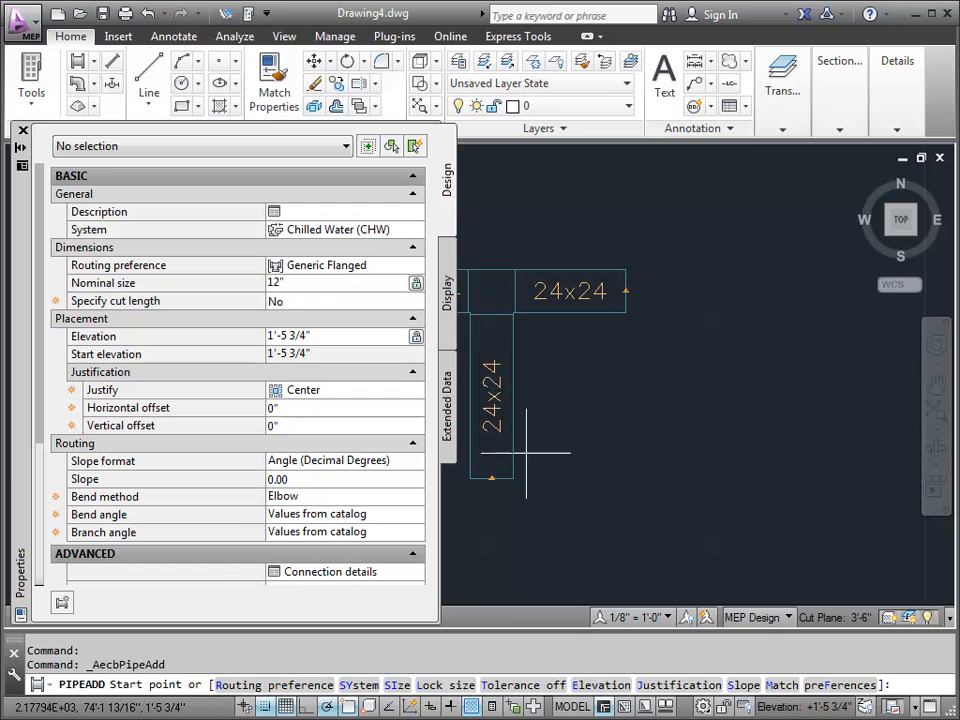
{"action": "left_click", "coordinate": [519, 529]}
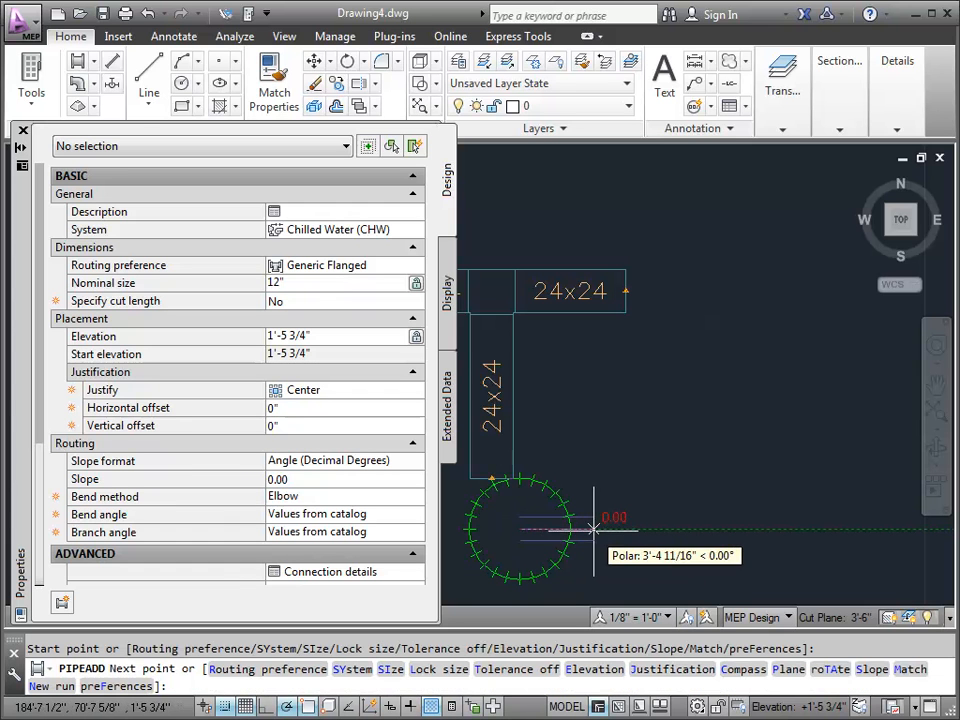
{"action": "left_click", "coordinate": [626, 529]}
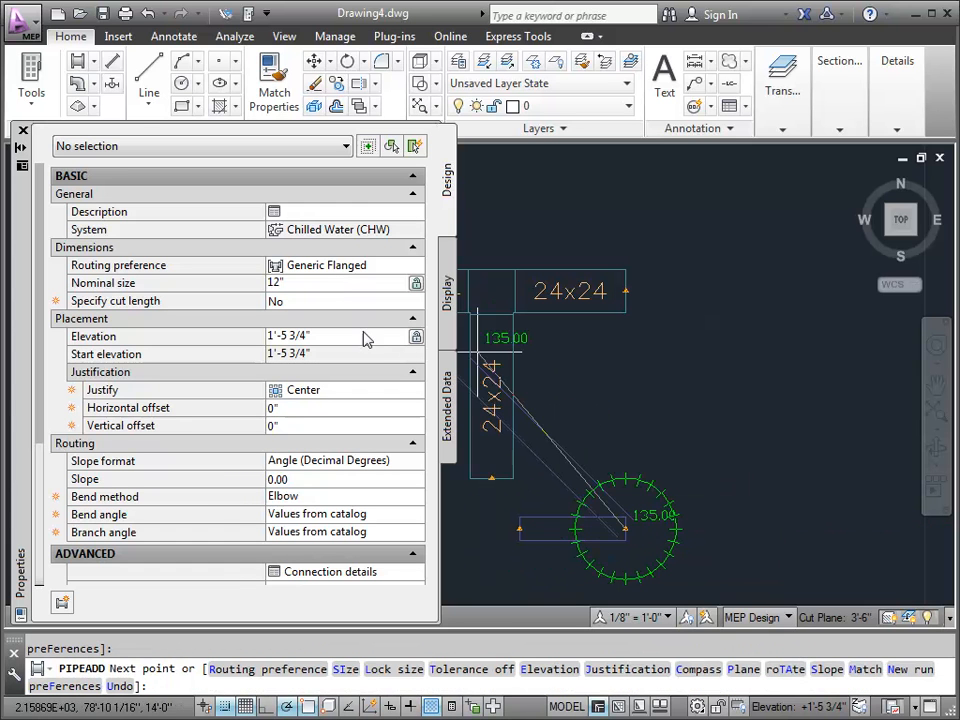
Continue the pipe run east at 10" nominal size, turn it north through an elbow, and finish the run.
{"action": "left_click", "coordinate": [345, 284]}
{"action": "left_click", "coordinate": [400, 283]}
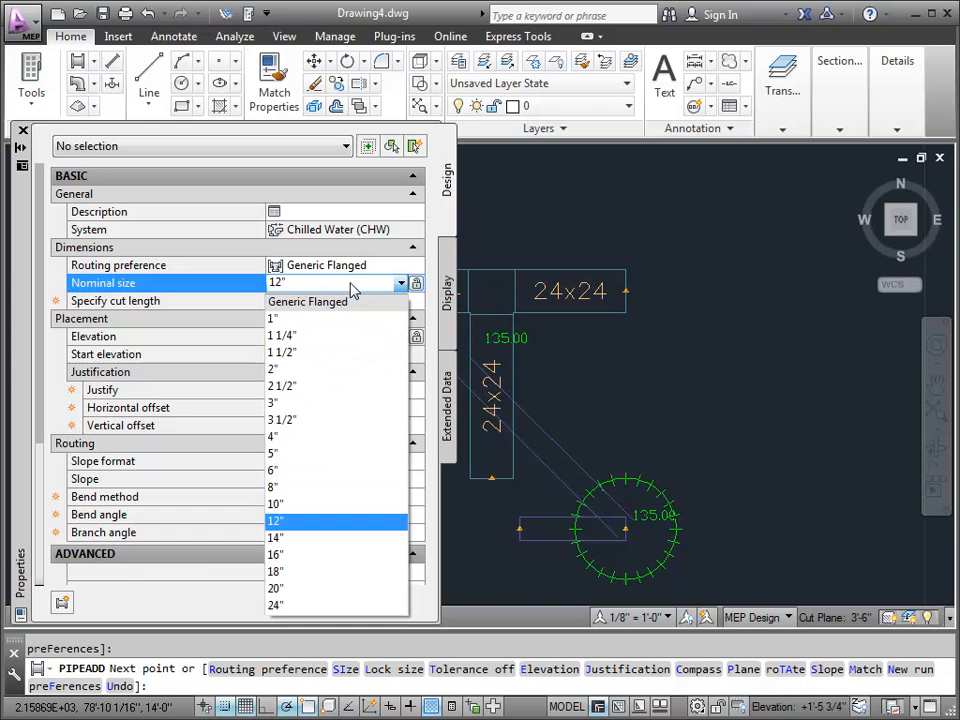
{"action": "left_click", "coordinate": [312, 505]}
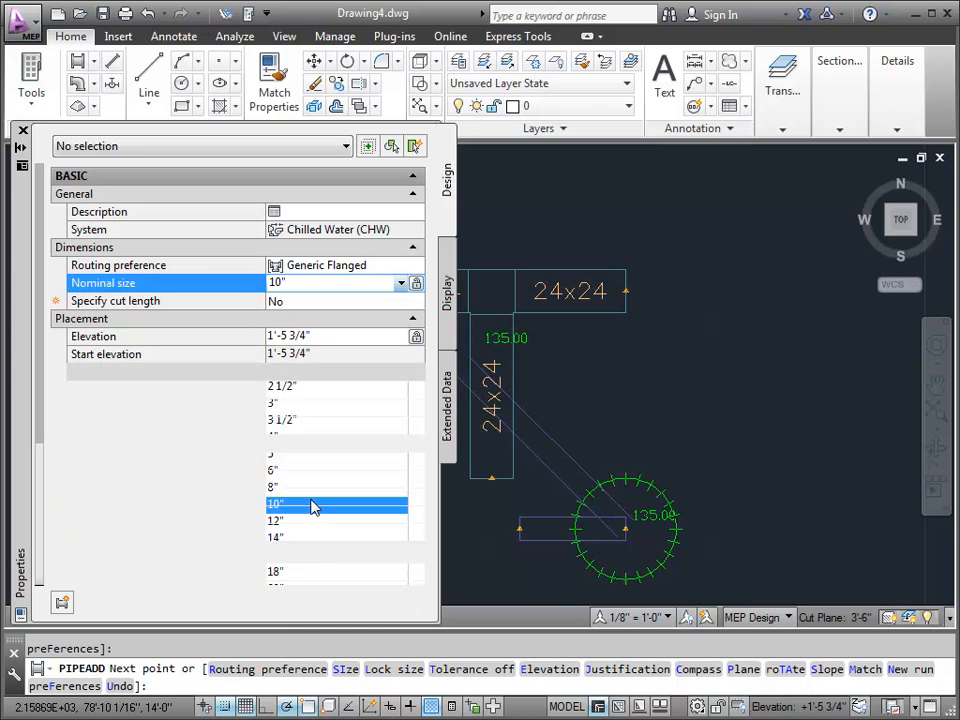
{"action": "left_click", "coordinate": [733, 528]}
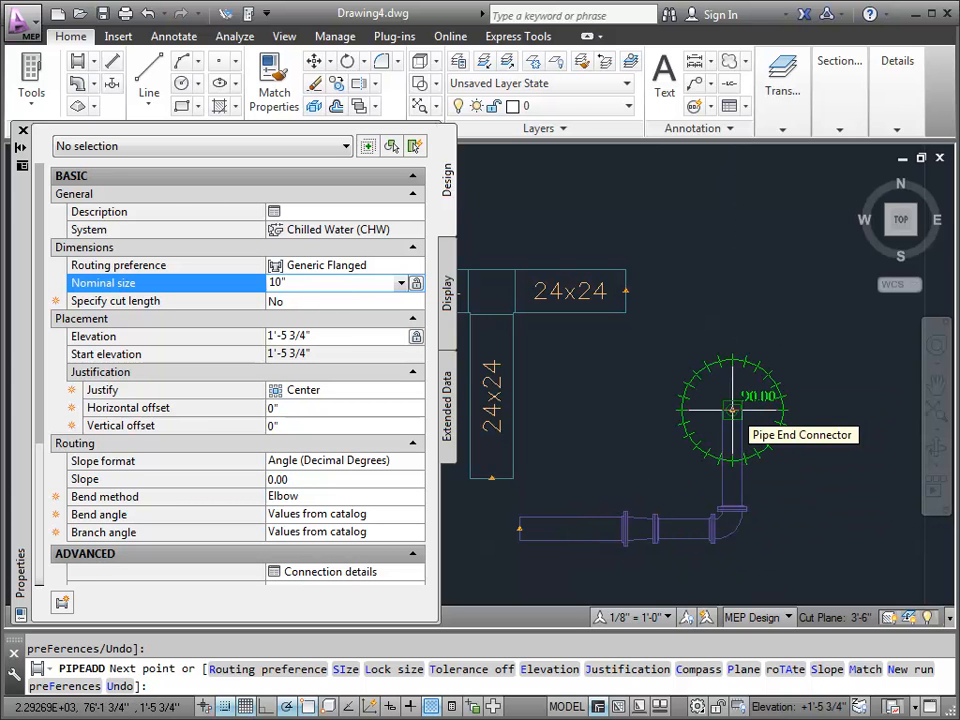
{"action": "right_click", "coordinate": [734, 414]}
{"action": "left_click", "coordinate": [782, 424]}
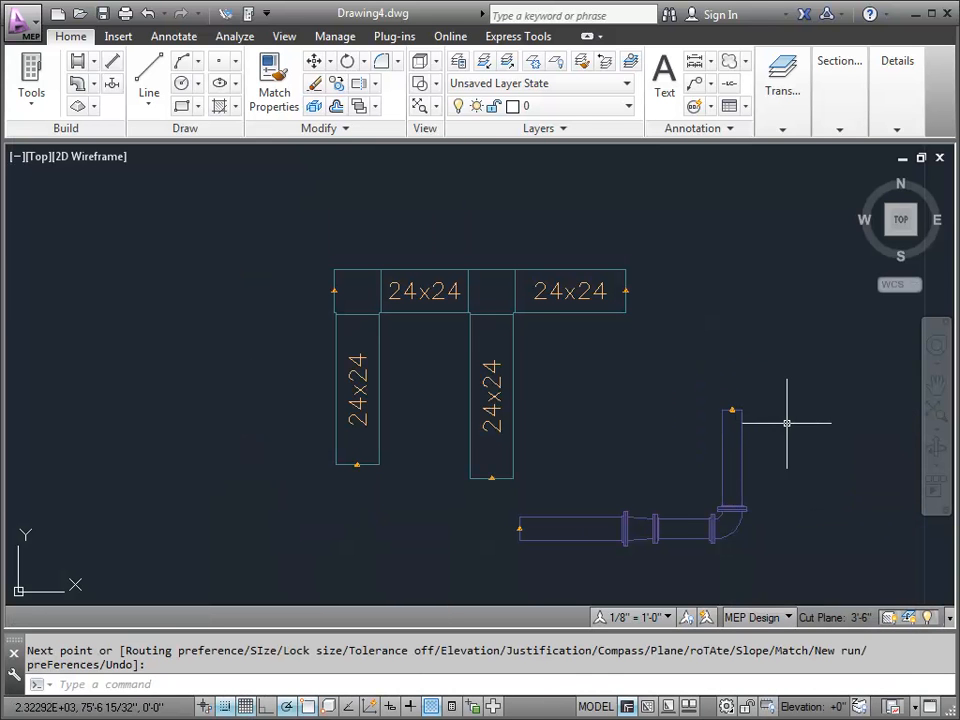
Replace the 10" pipe elbow with the Steel Pipe part Flanged - Class 150 - Tee, accepting the first layout with the open end facing east.
{"action": "type", "text": "z"}
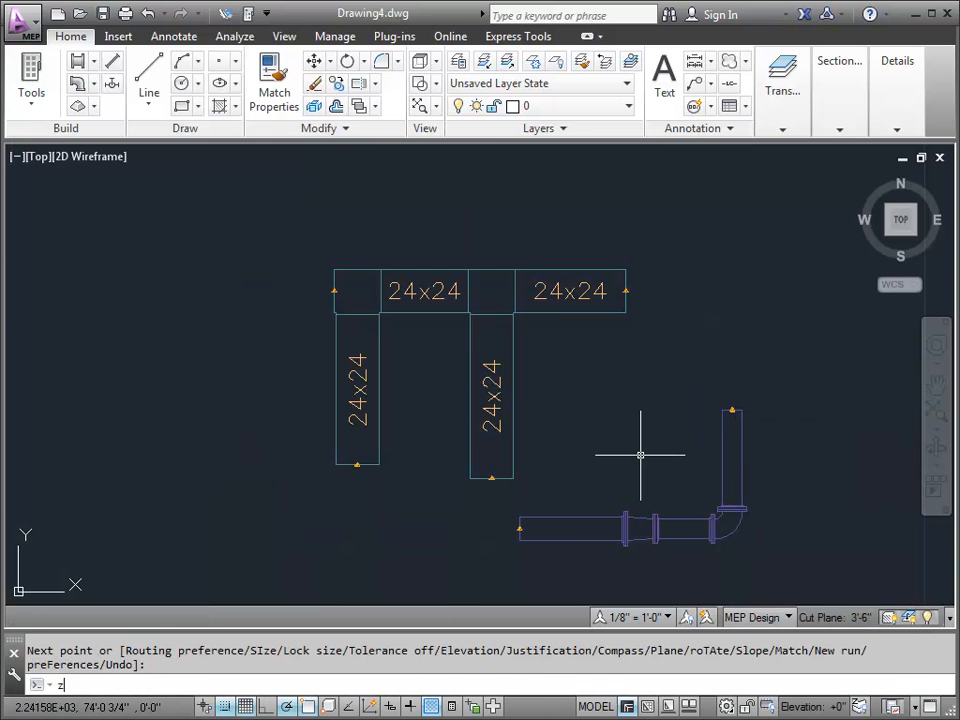
{"action": "key", "text": "Return"}
{"action": "type", "text": "w"}
{"action": "key", "text": "Return"}
{"action": "left_click", "coordinate": [675, 473]}
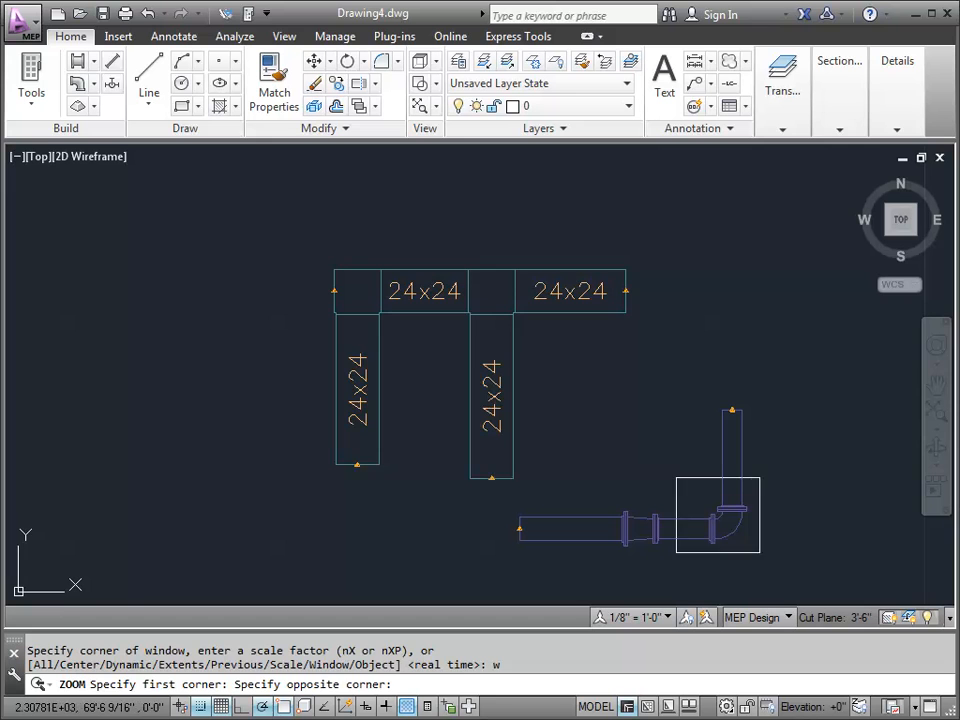
{"action": "left_click", "coordinate": [826, 558]}
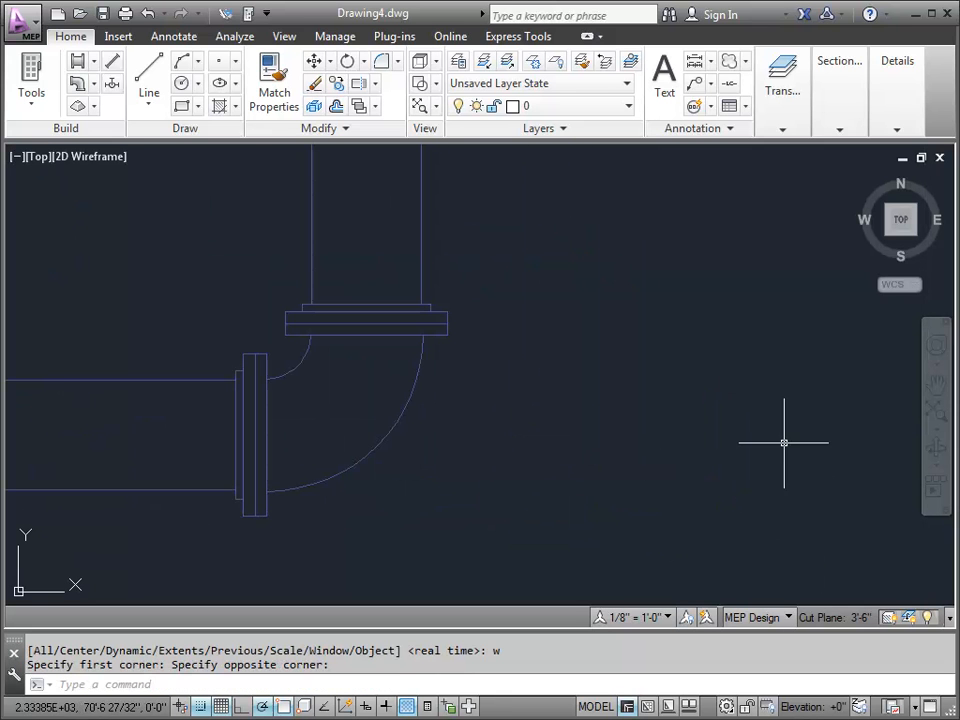
{"action": "left_click", "coordinate": [393, 431]}
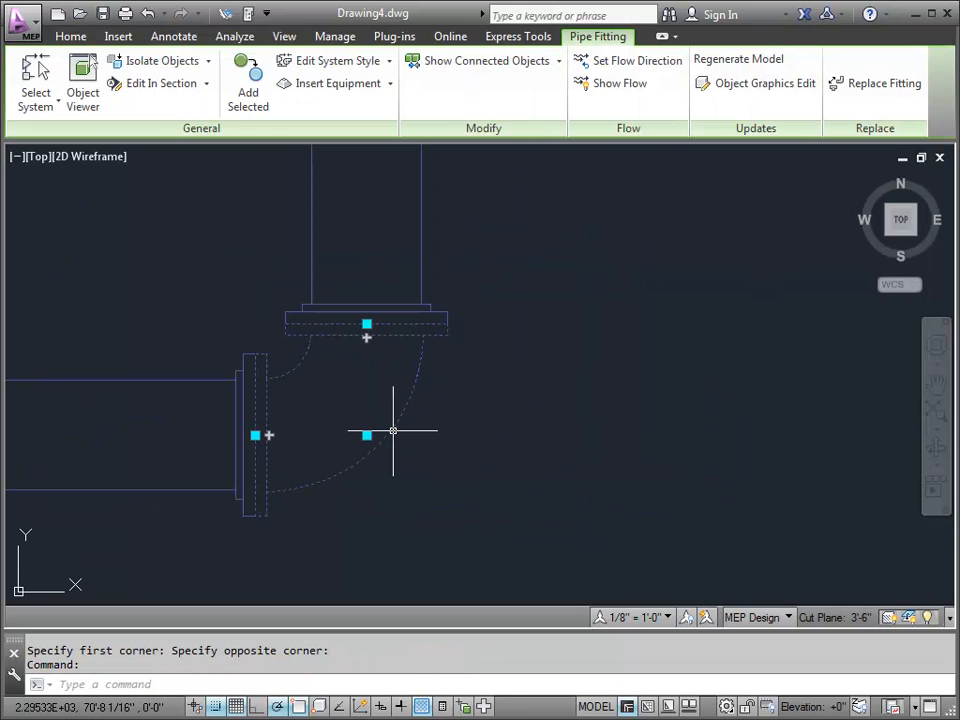
{"action": "left_click", "coordinate": [875, 87]}
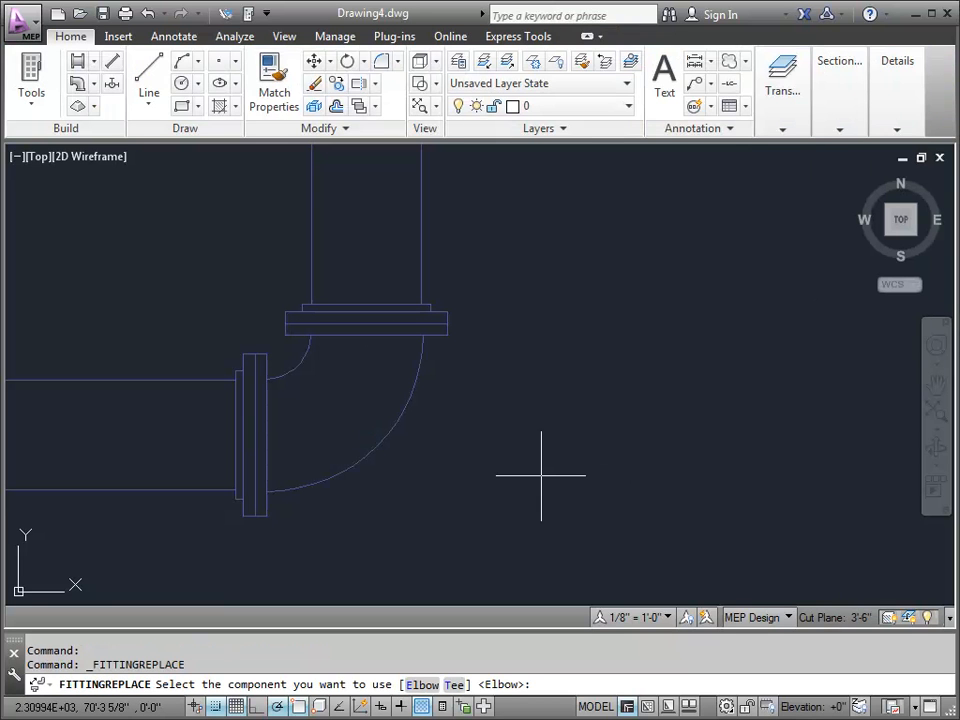
{"action": "type", "text": "t"}
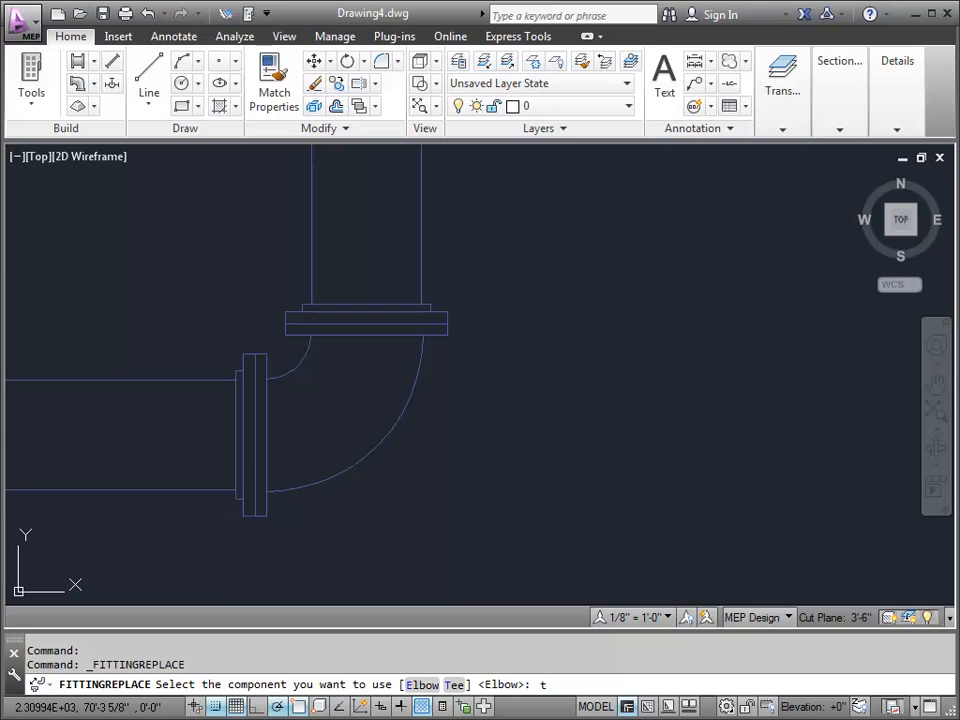
{"action": "key", "text": "Return"}
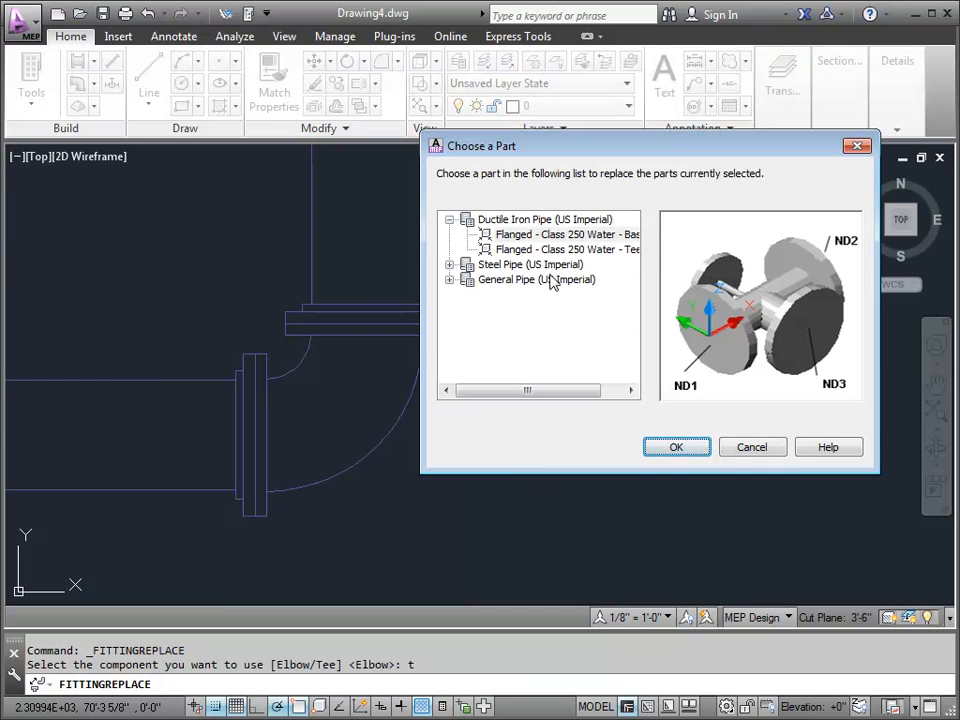
{"action": "left_click", "coordinate": [450, 264]}
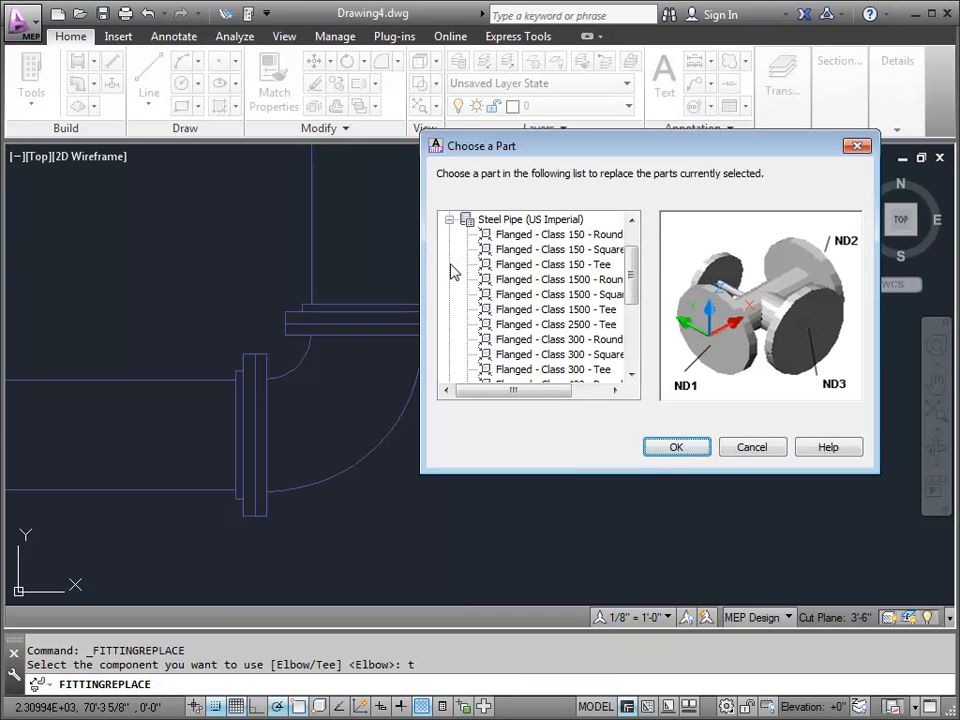
{"action": "left_click", "coordinate": [534, 239]}
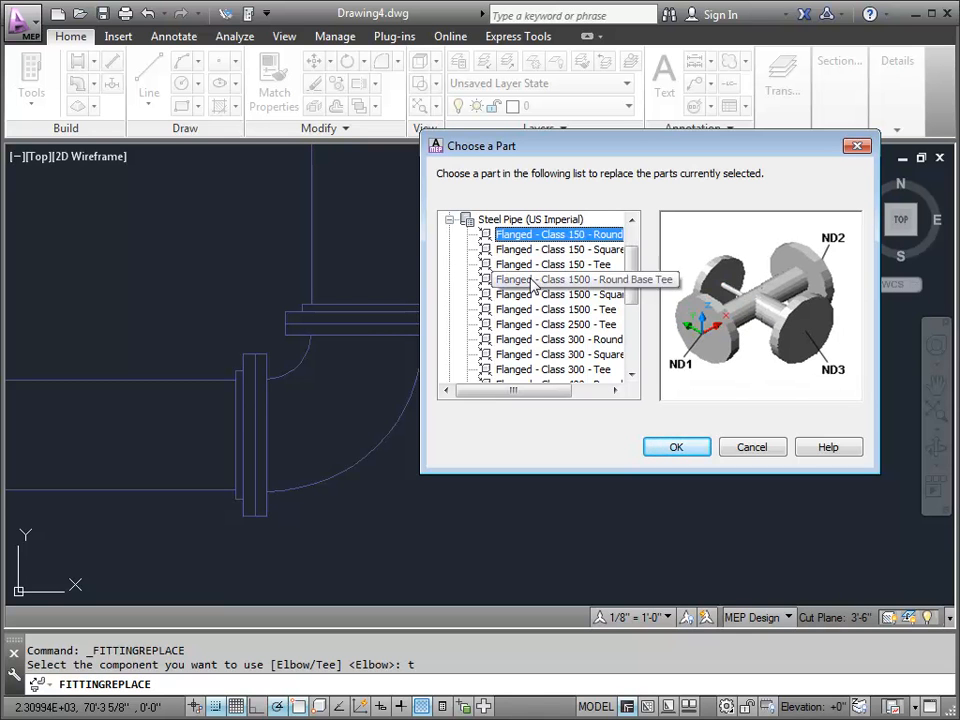
{"action": "left_click", "coordinate": [535, 266]}
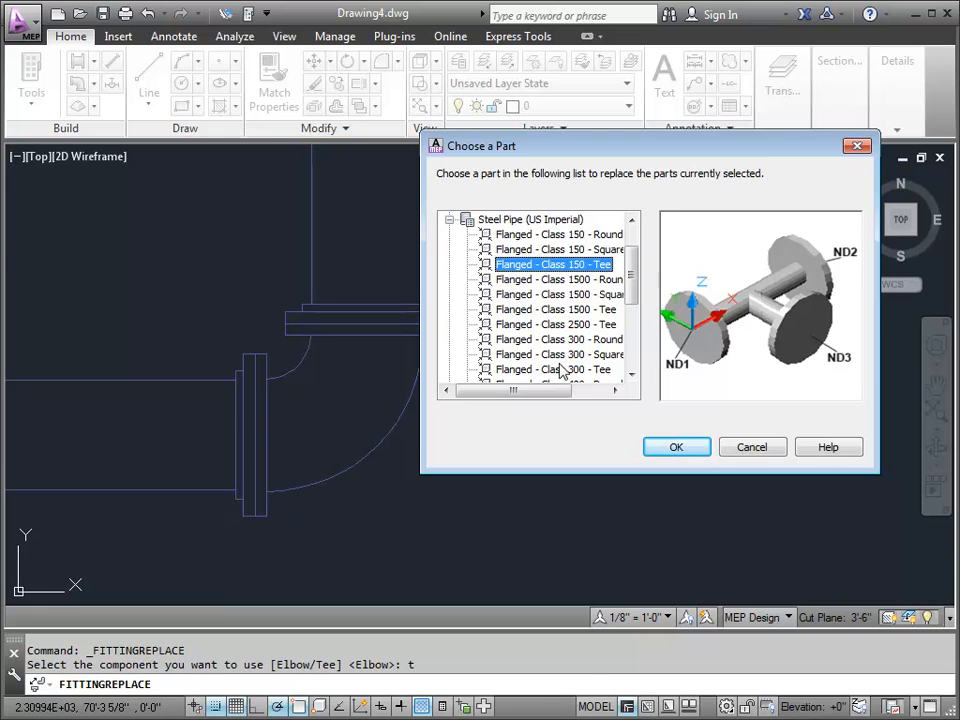
{"action": "left_click", "coordinate": [665, 449]}
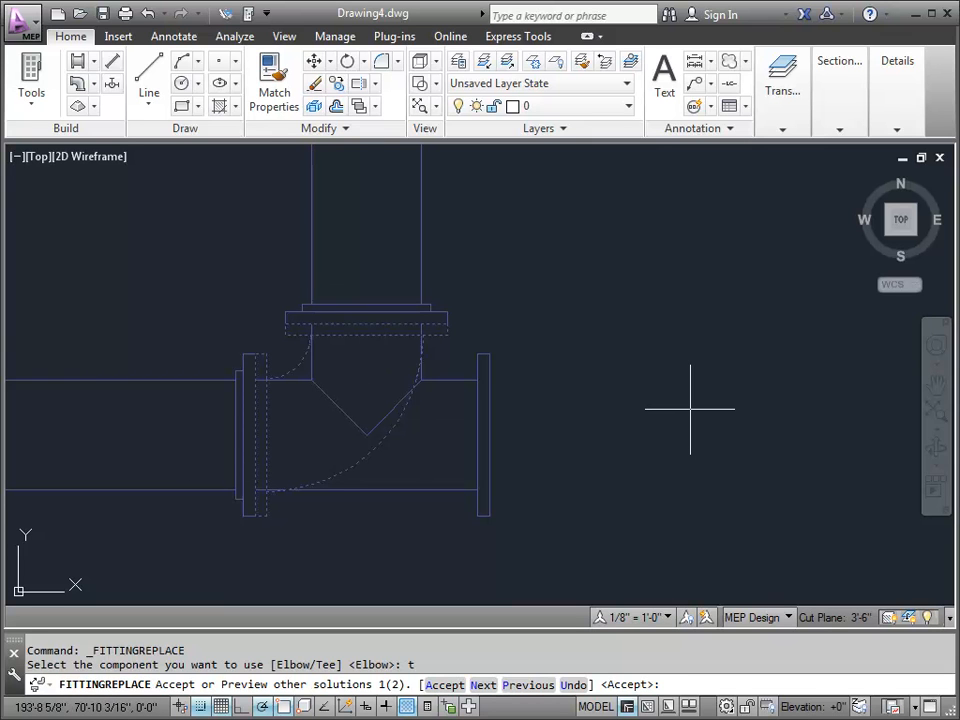
{"action": "key", "text": "Return"}
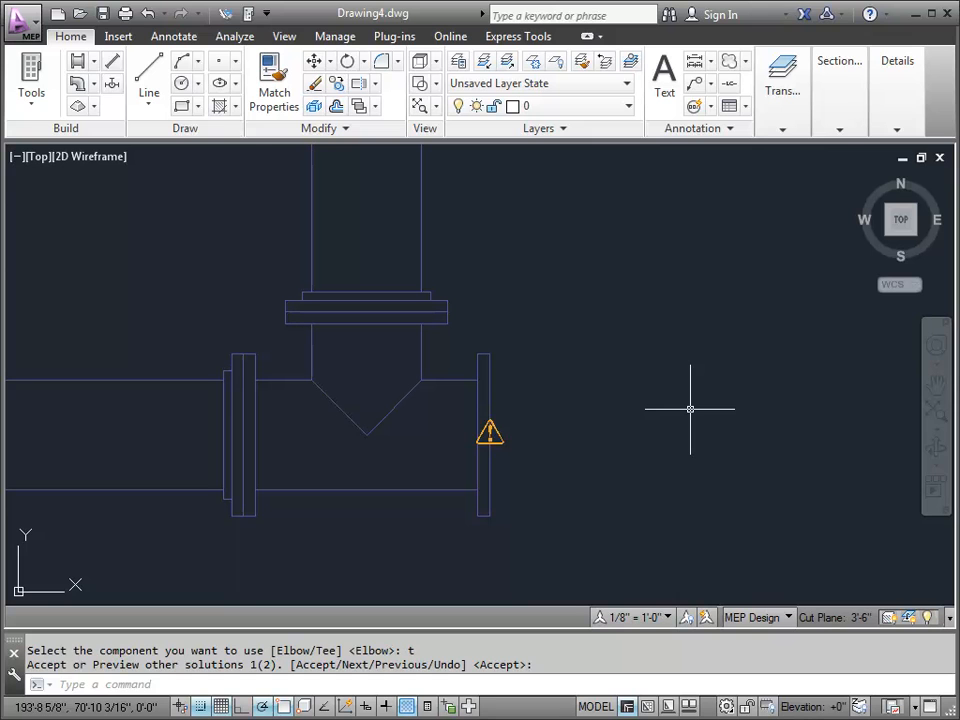